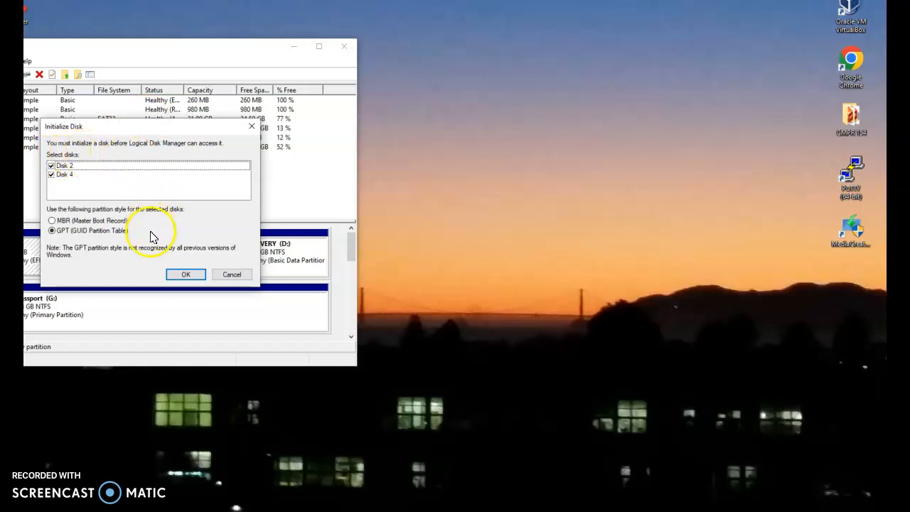
Step: Initialize Disk 2 and Disk 4 with the GPT partition style and move the Disk Management window toward the middle of the desktop
left_click(187, 279)
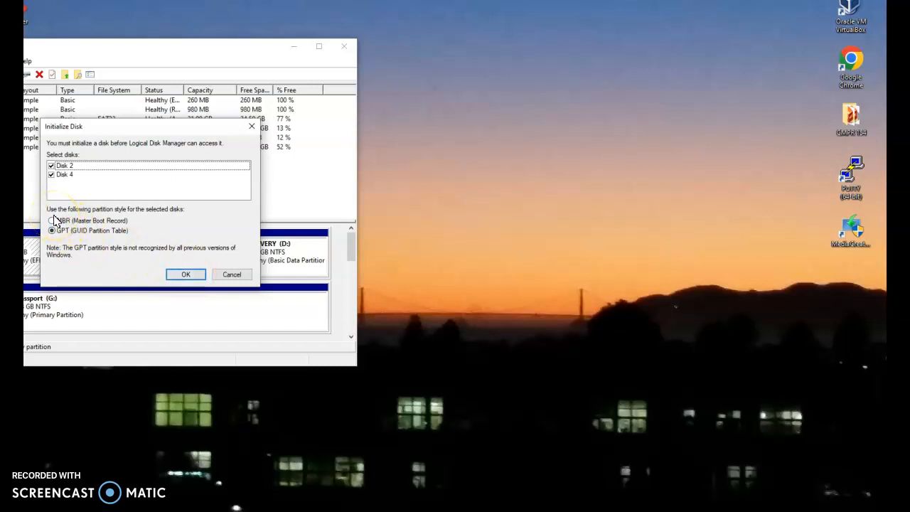
left_click(191, 274)
left_click_drag(158, 57, 455, 73)
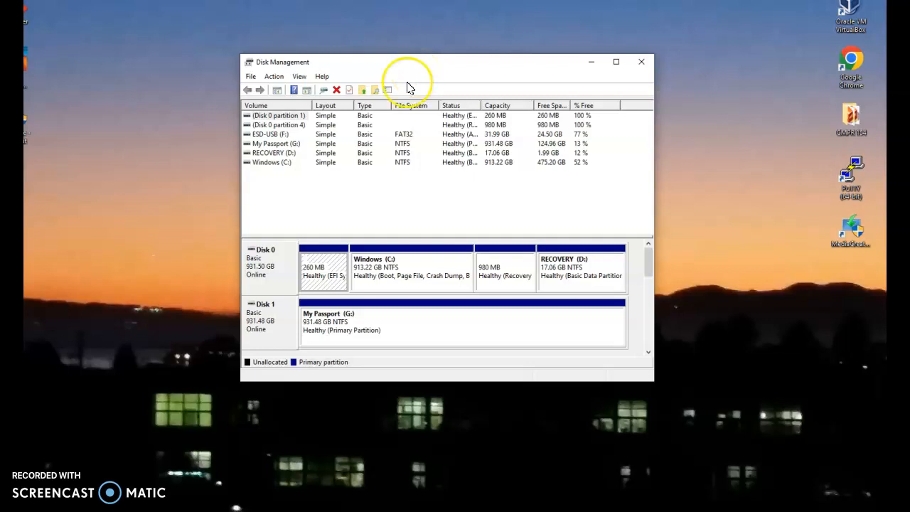
Step: Try to create a dynamically expanding virtual hard disk with VHD2 as its location and a size of 3 MB
left_click(272, 271)
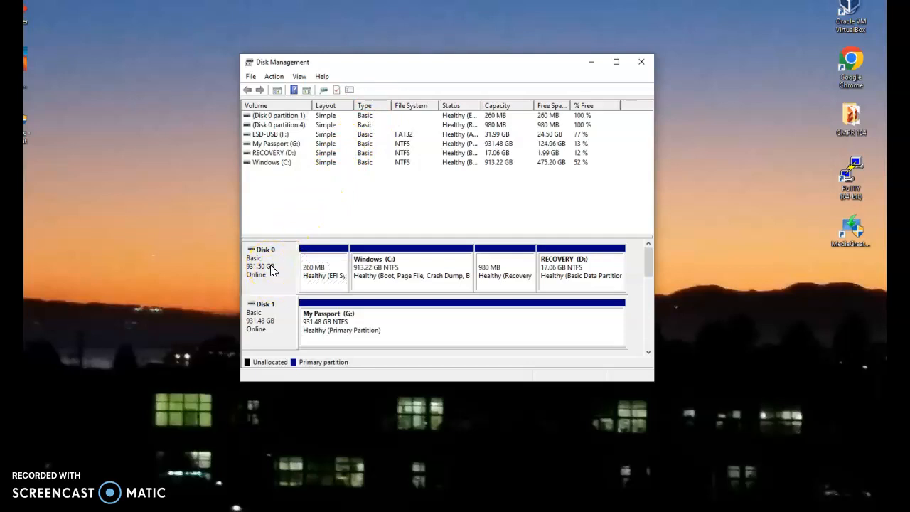
left_click(275, 78)
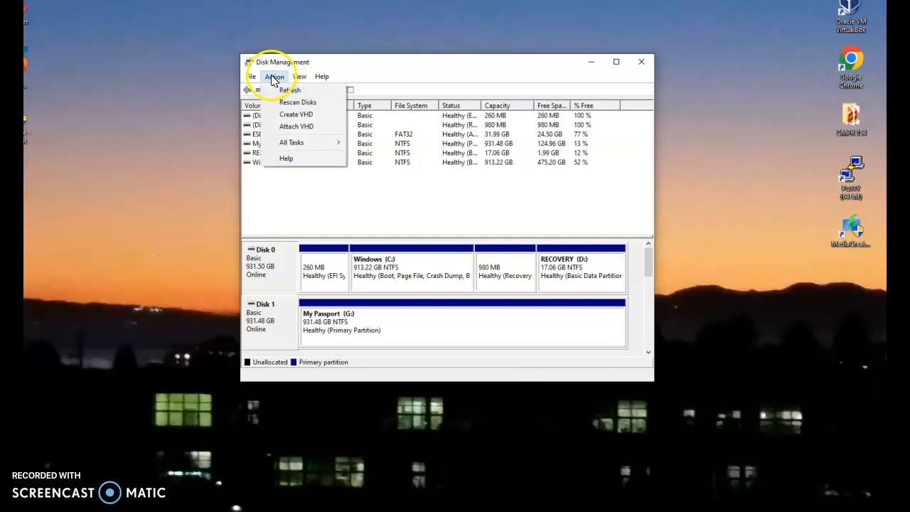
left_click(297, 114)
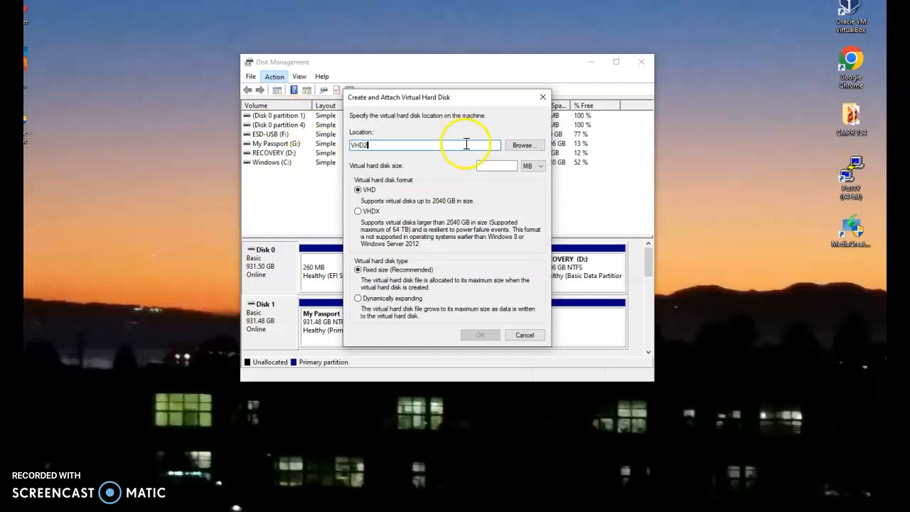
left_click(515, 165)
type("3")
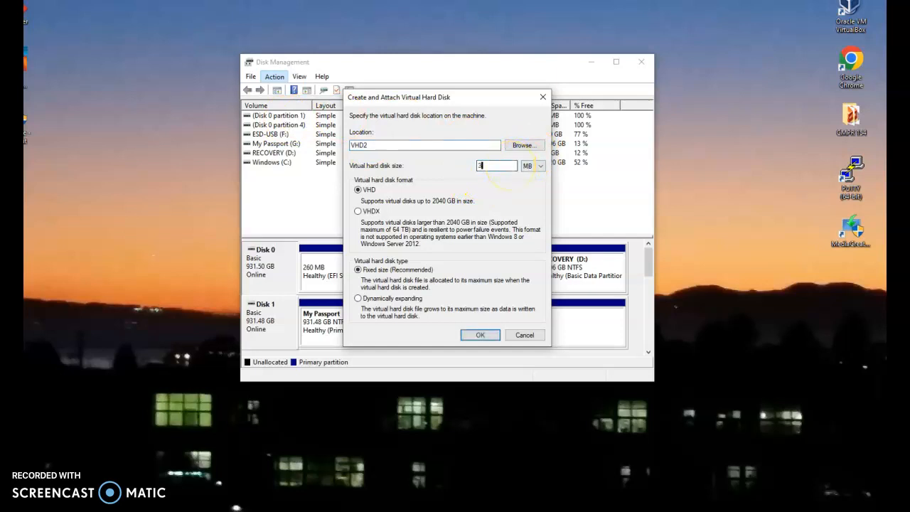
left_click(362, 300)
left_click(479, 336)
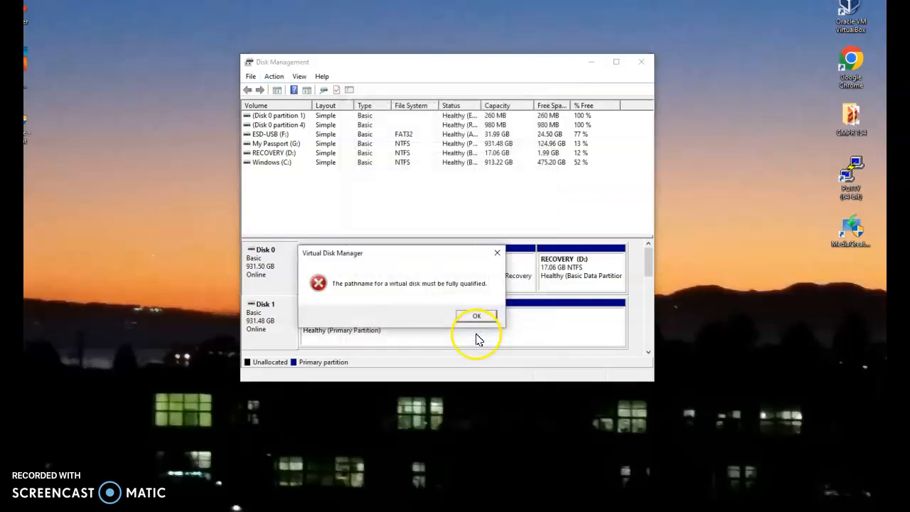
left_click(473, 318)
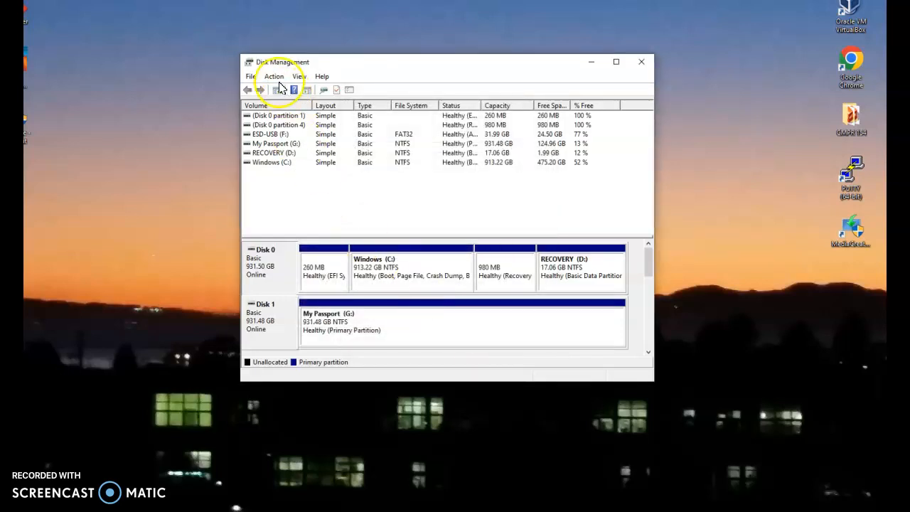
Step: Start a new virtual hard disk and set its file location to VHD3 in the root of the Windows (C:) drive
left_click(398, 276)
left_click(276, 77)
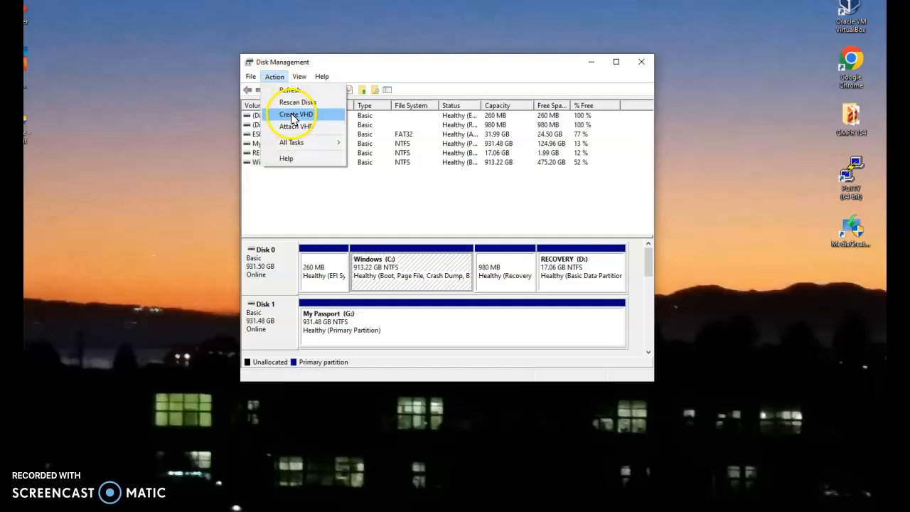
left_click(292, 116)
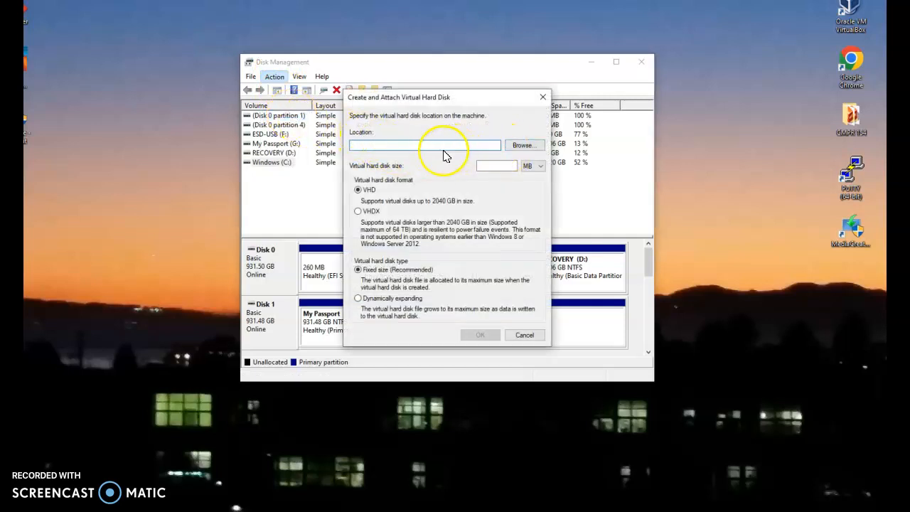
left_click(523, 146)
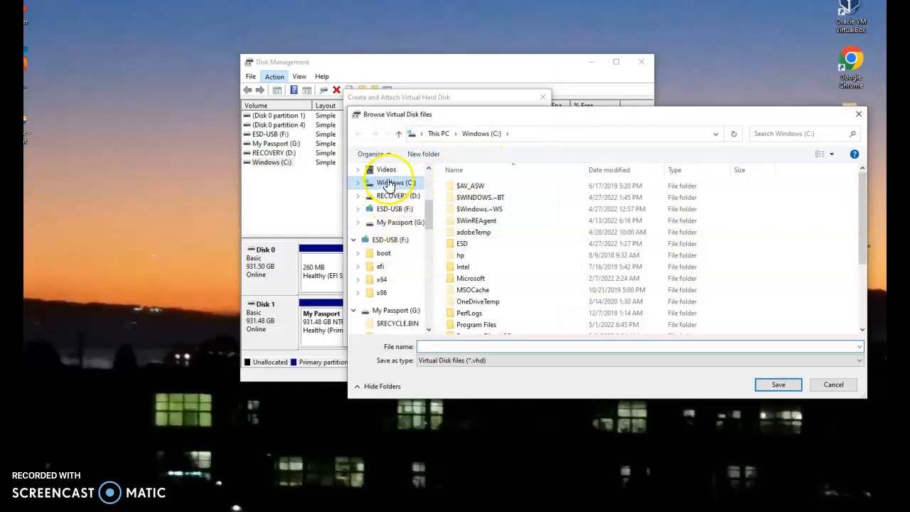
left_click(389, 184)
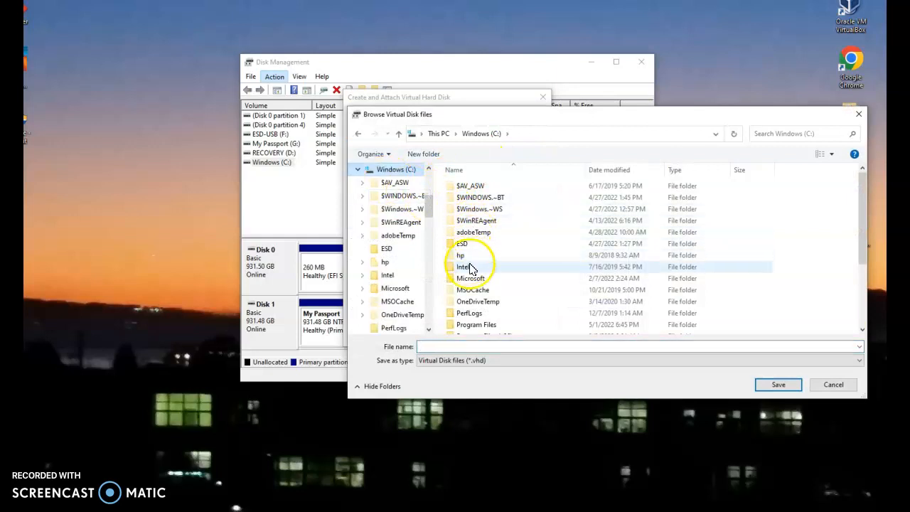
scroll(480, 278, "down", 3)
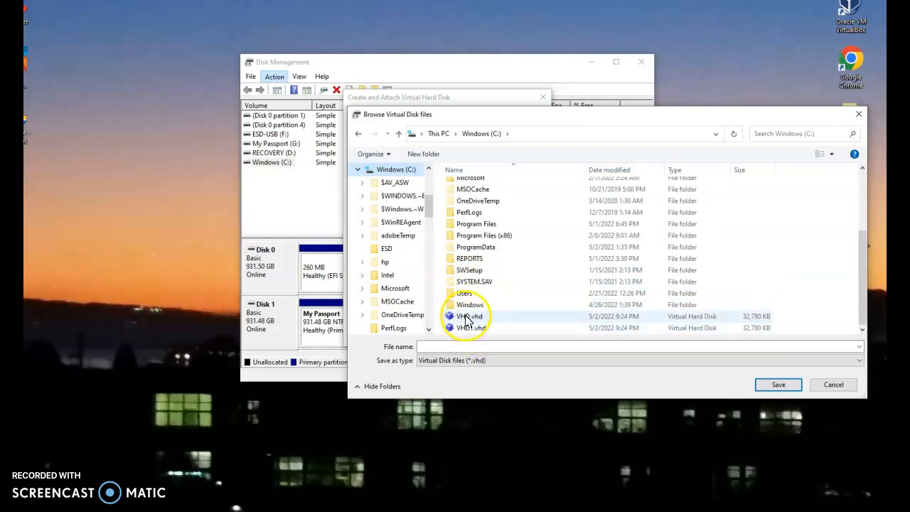
scroll(466, 319, "up", 3)
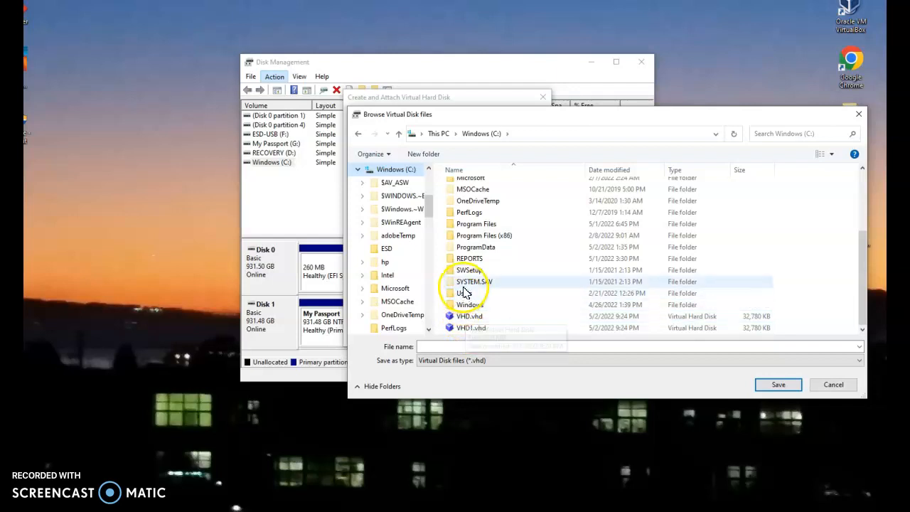
left_click(459, 347)
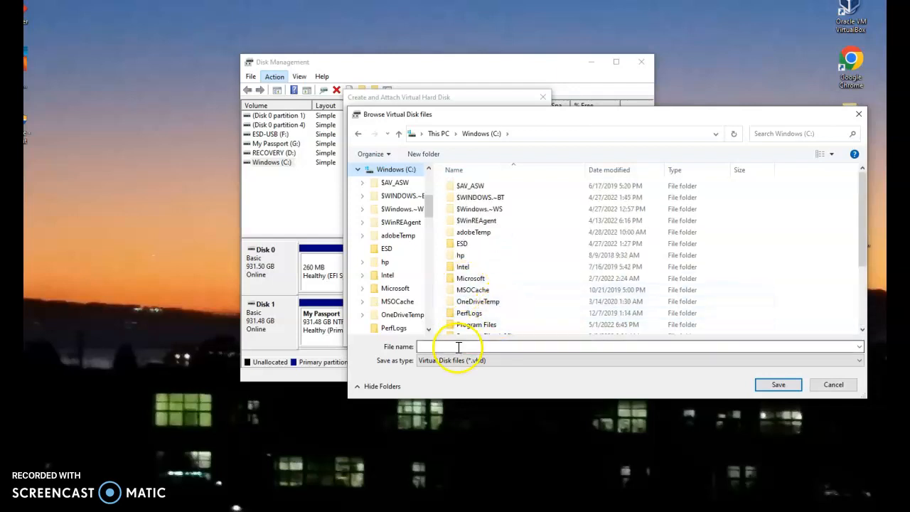
type("V")
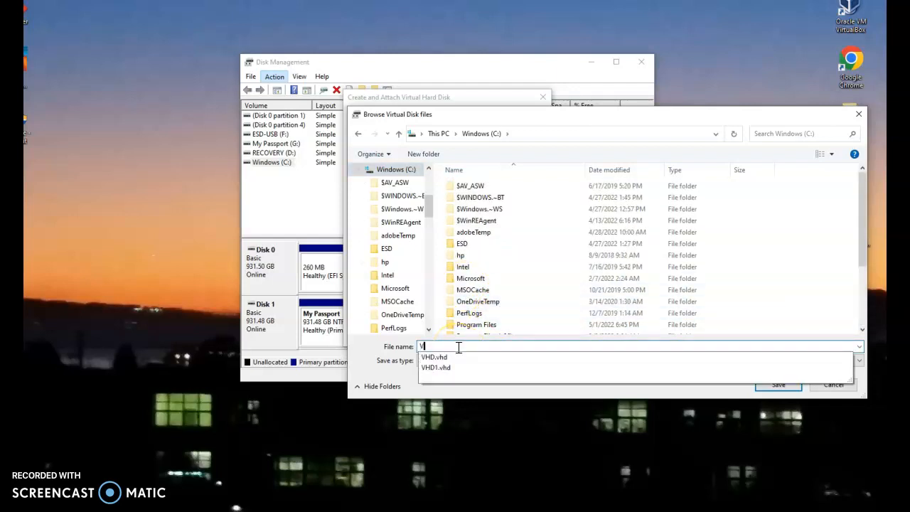
type("HD3")
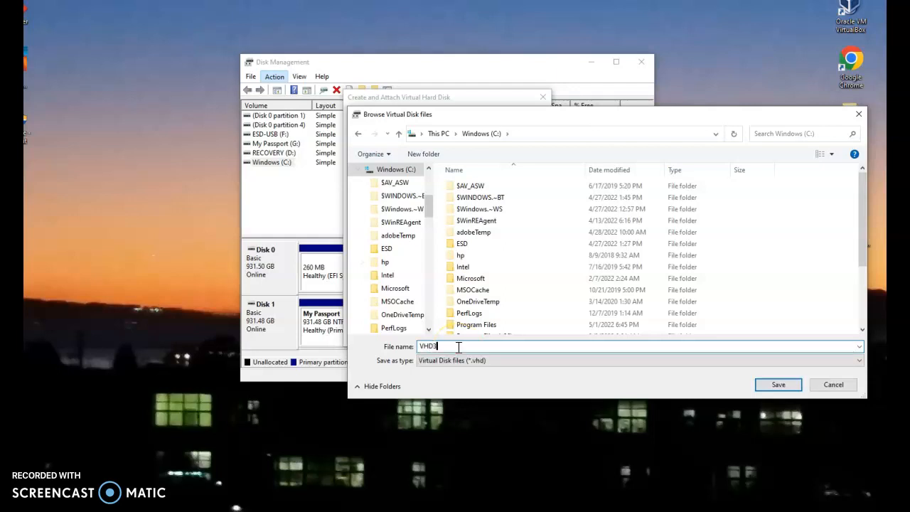
left_click(775, 384)
Step: Set the virtual hard disk size to 3 MB, make it dynamically expanding and create it
left_click(508, 165)
type("3")
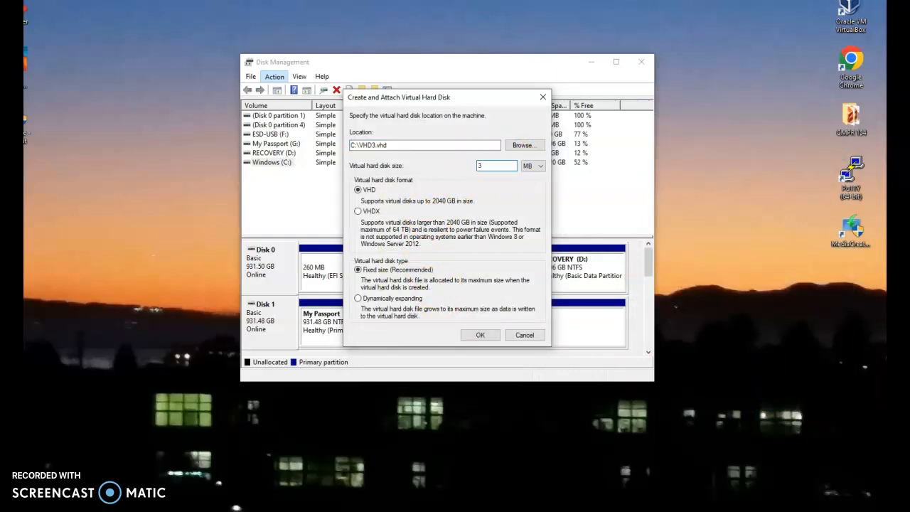
left_click(358, 299)
left_click(480, 335)
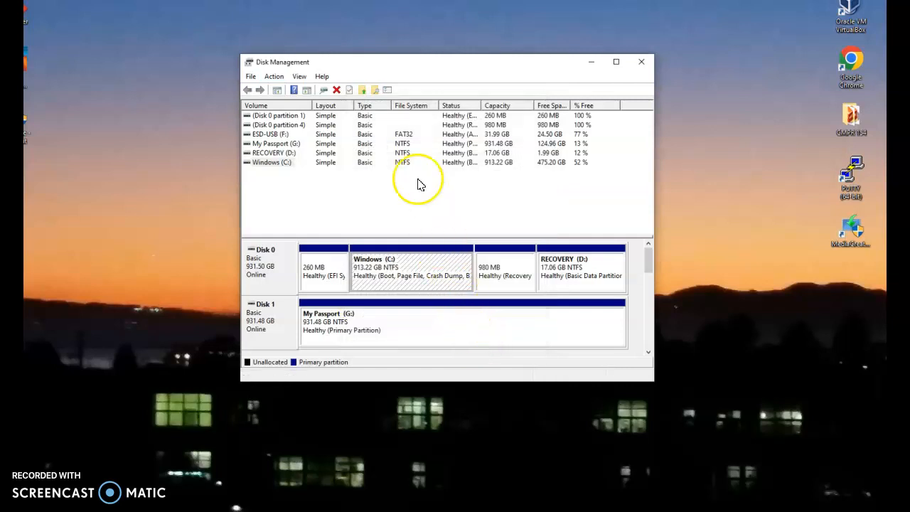
Step: Switch to File Explorer and look for the virtual hard disk files in the Windows (C:) drive
left_click(276, 164)
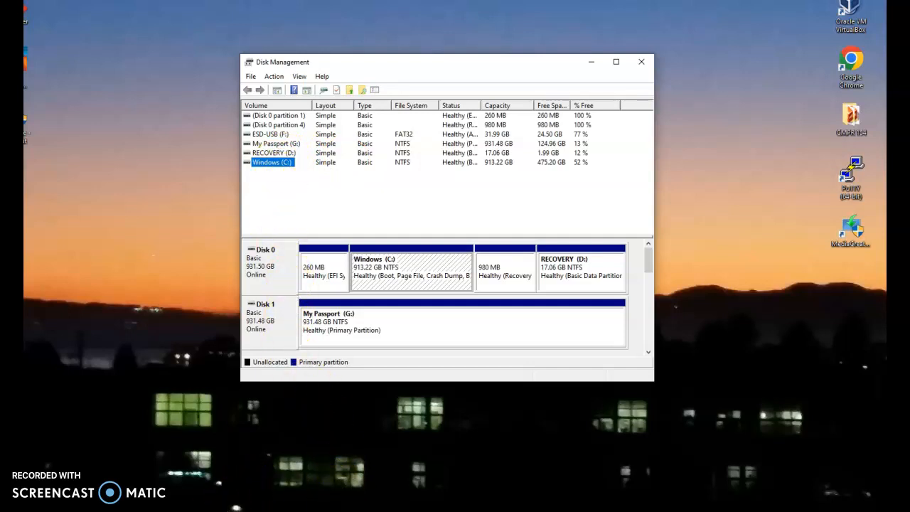
left_click(236, 508)
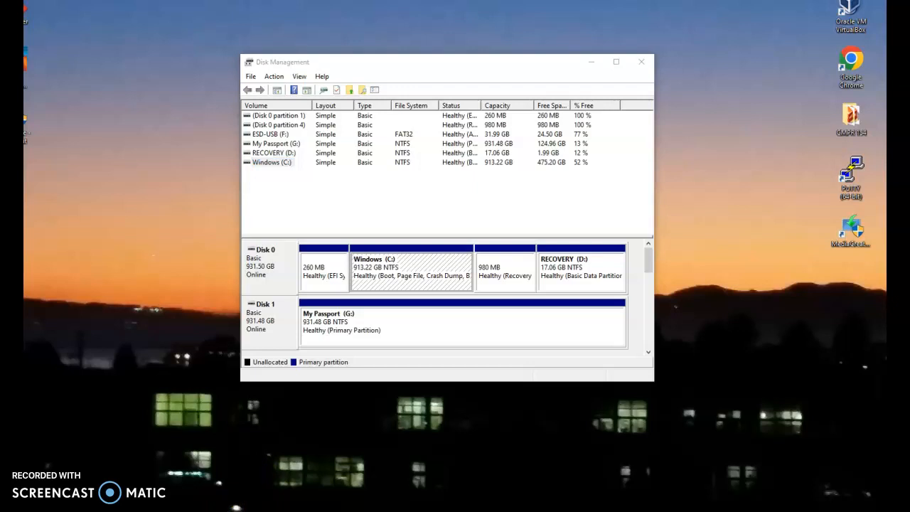
left_click_drag(909, 61, 425, 154)
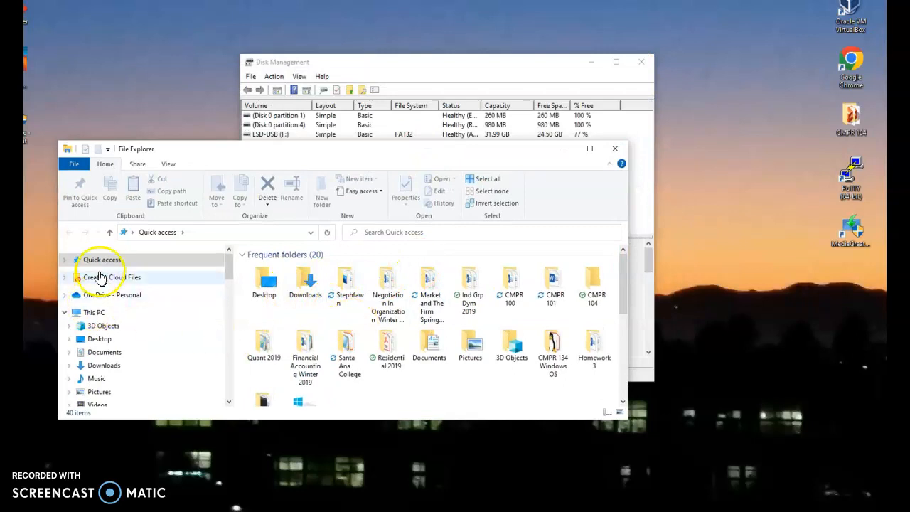
scroll(108, 341, "down", 2)
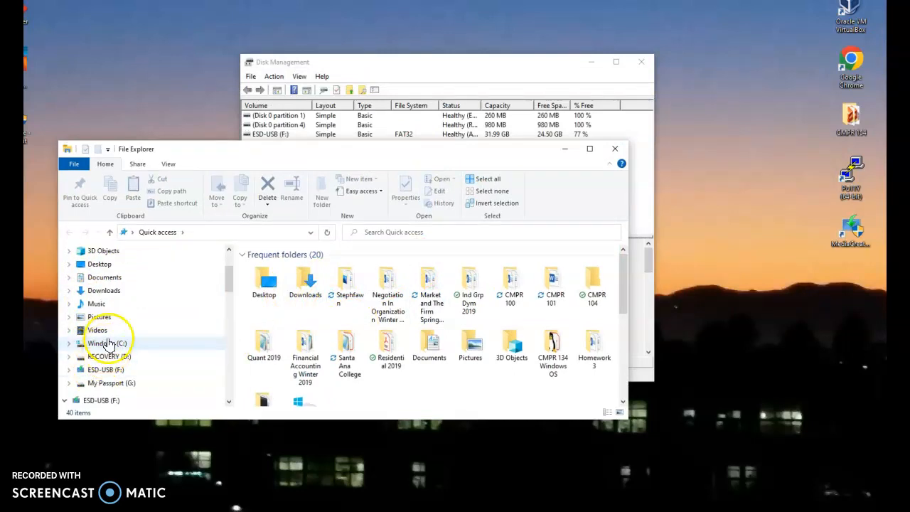
left_click(106, 343)
scroll(376, 325, "down", 5)
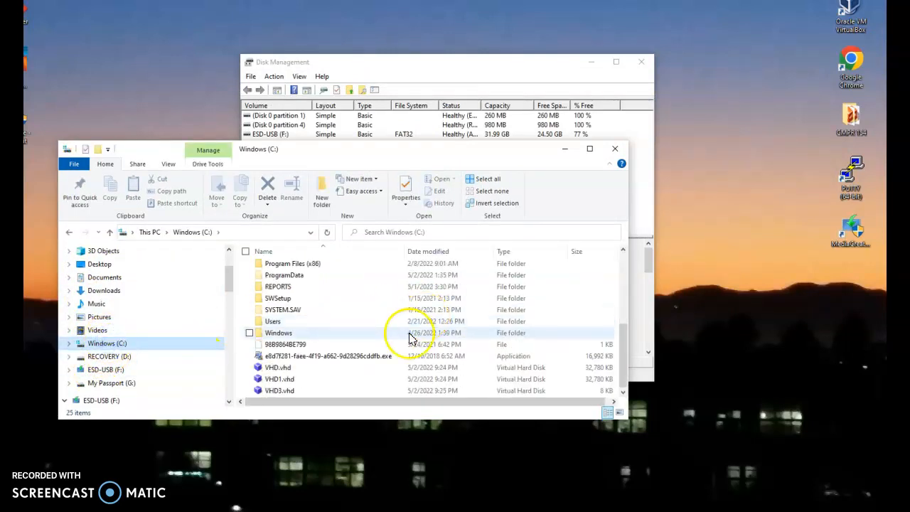
Step: Try to open VHD1.vhd, dismiss the app chooser and close File Explorer
left_click(264, 380)
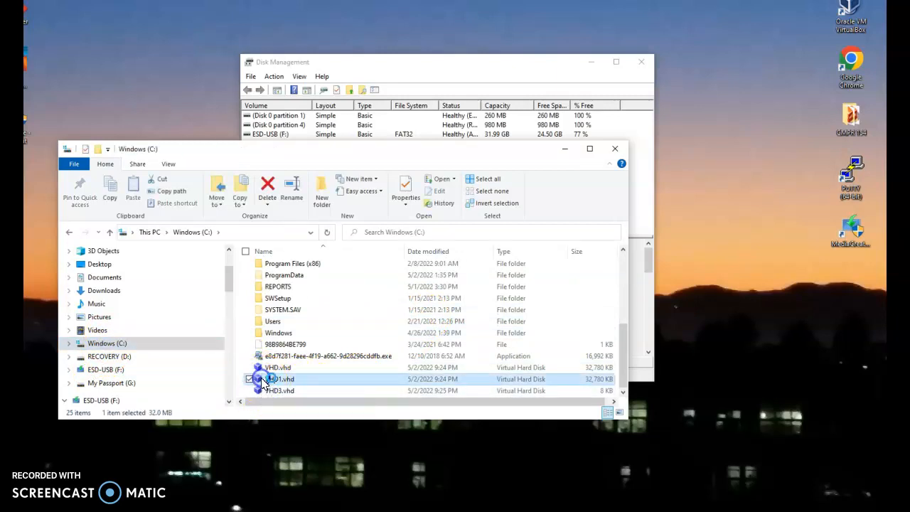
double_click(264, 381)
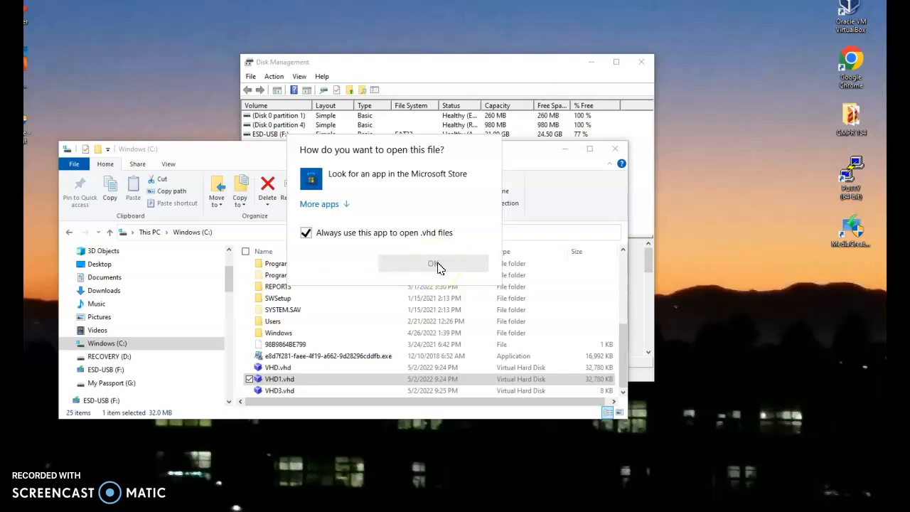
left_click(518, 234)
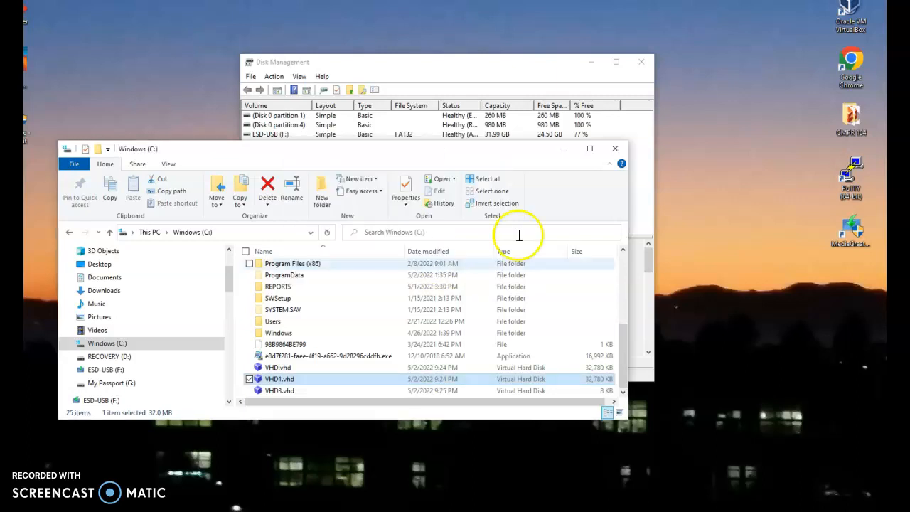
left_click(617, 151)
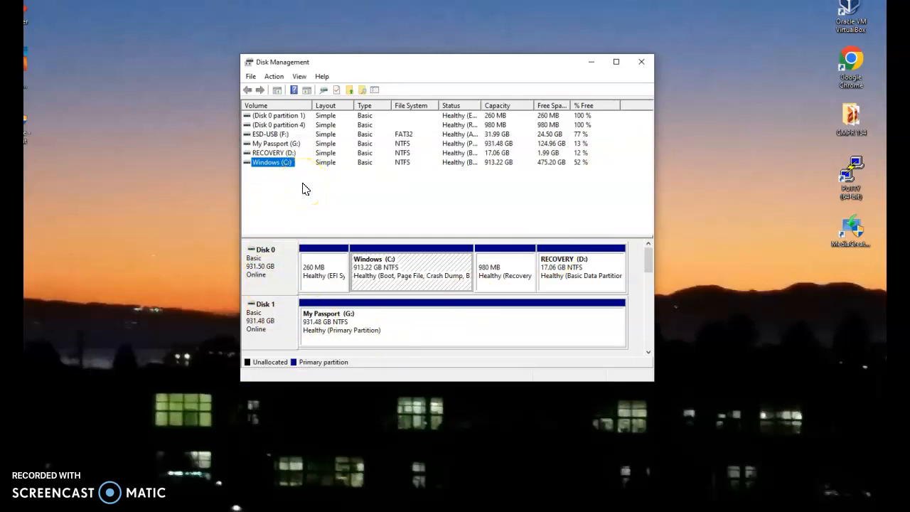
Step: Look through the disk list for the attached virtual disks and select Disk 4
left_click(649, 352)
left_click(649, 352)
left_click(649, 352)
left_click(649, 353)
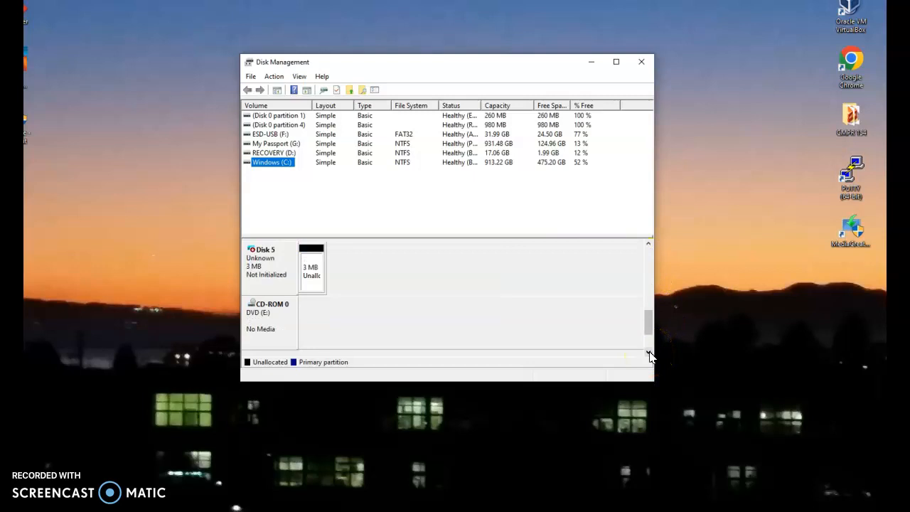
left_click(649, 243)
left_click(649, 244)
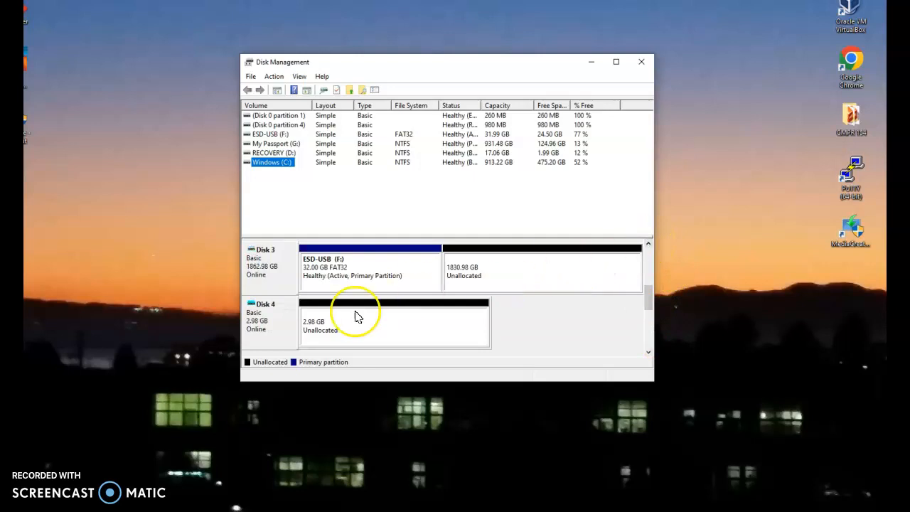
left_click(281, 321)
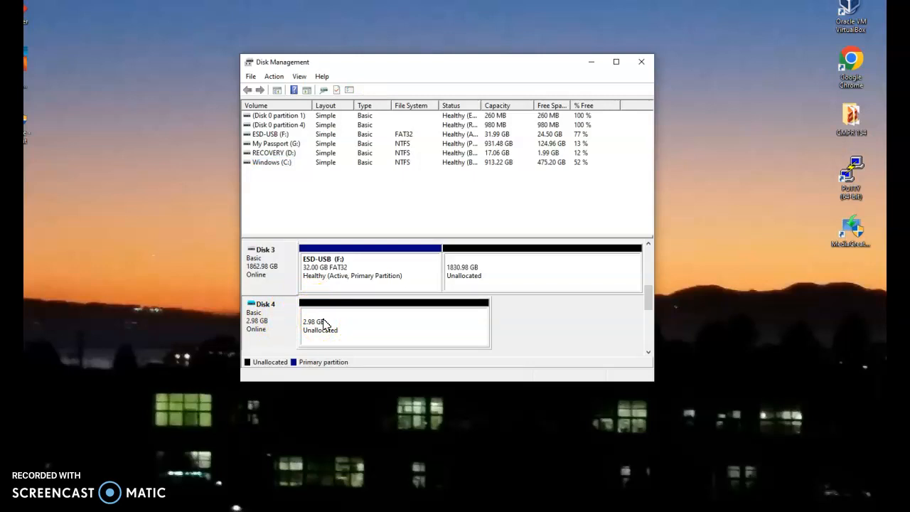
left_click(274, 77)
left_click(252, 78)
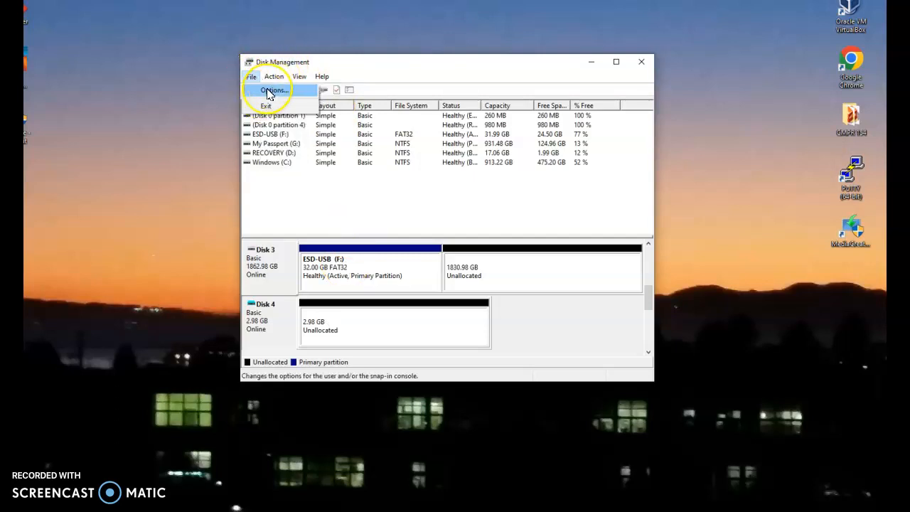
left_click(270, 90)
left_click(488, 331)
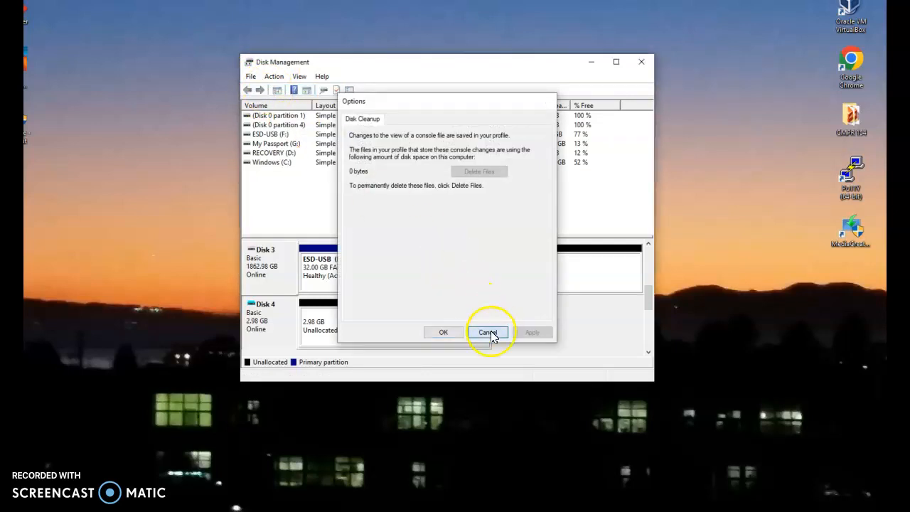
Step: Create a 3054 MB simple volume on Disk 4 with drive letter H, quick-formatted as NTFS and labelled New Volume
left_click(318, 323)
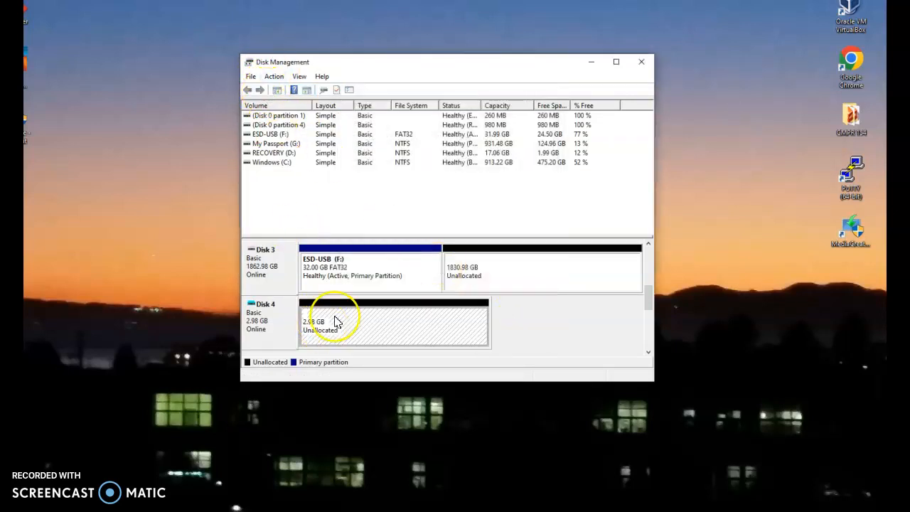
left_click(272, 78)
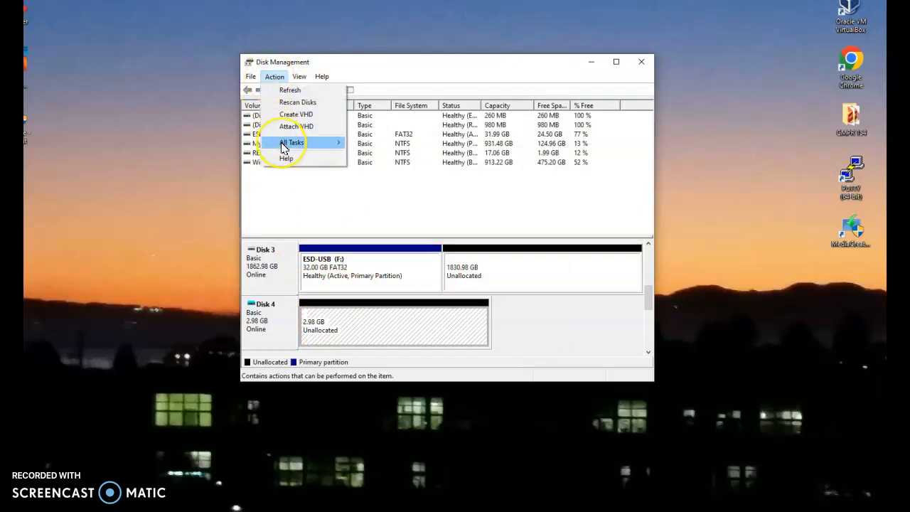
mouse_move(284, 145)
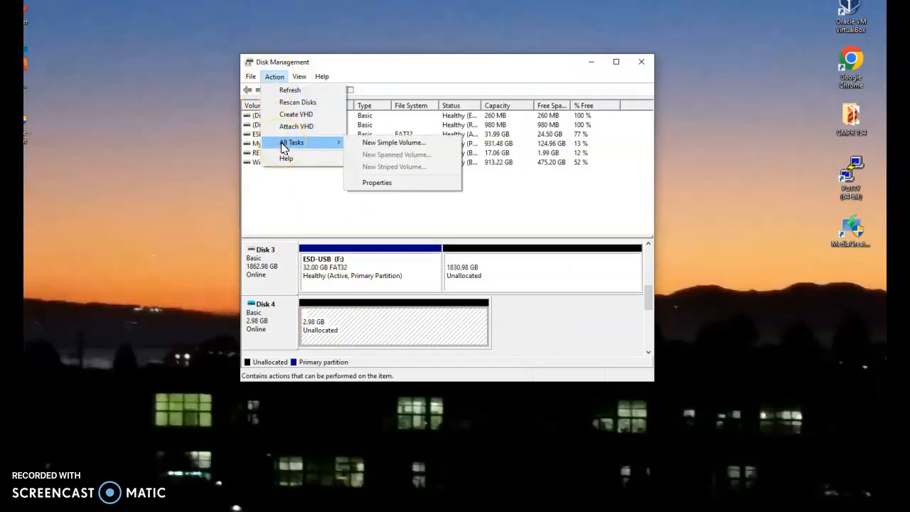
left_click(392, 143)
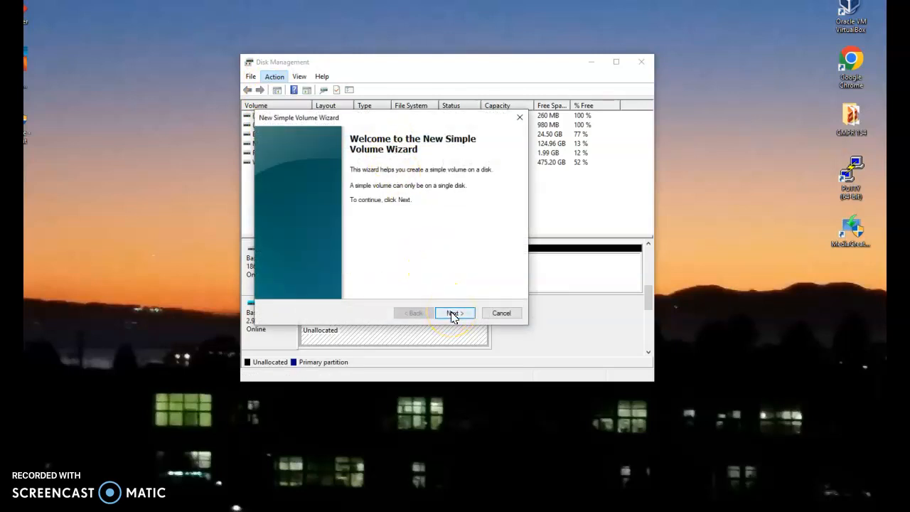
left_click(453, 314)
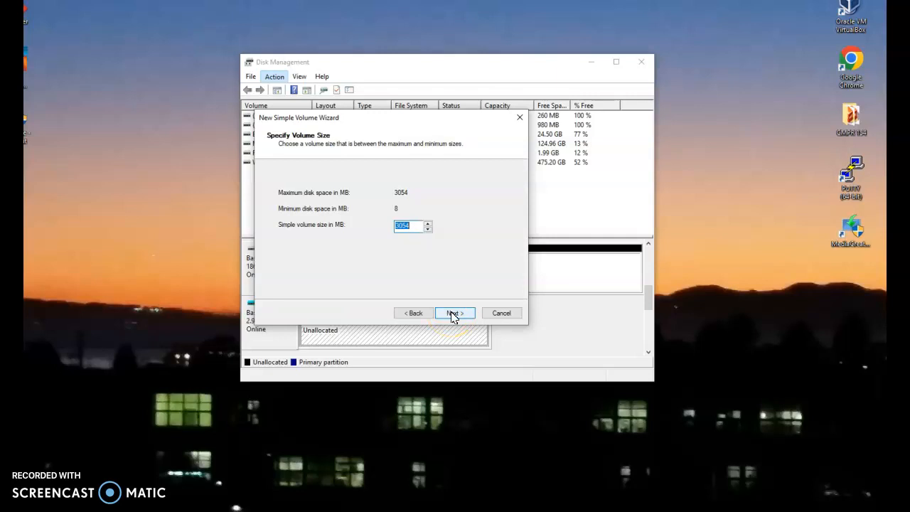
left_click(452, 313)
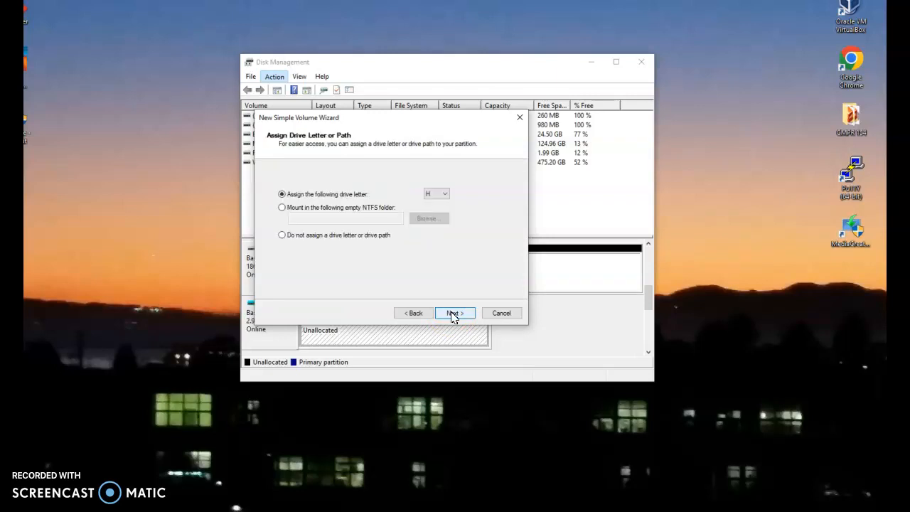
left_click(452, 314)
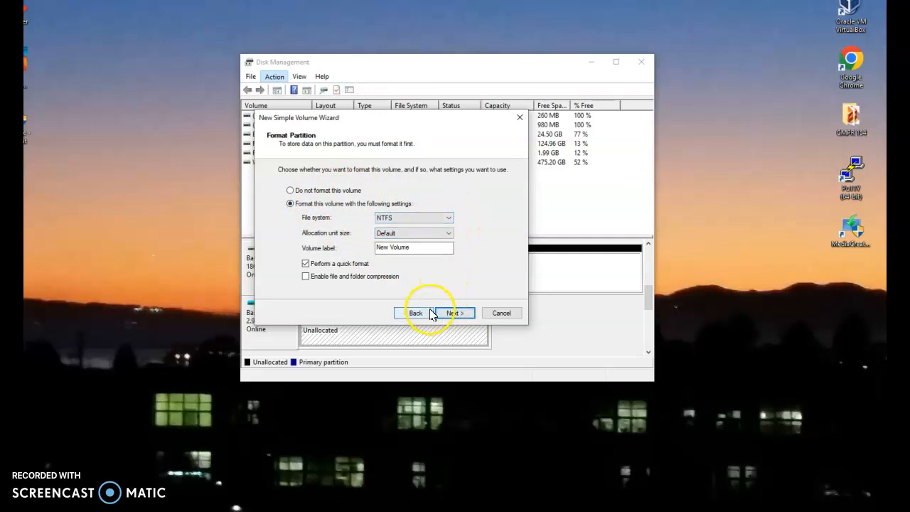
left_click(452, 315)
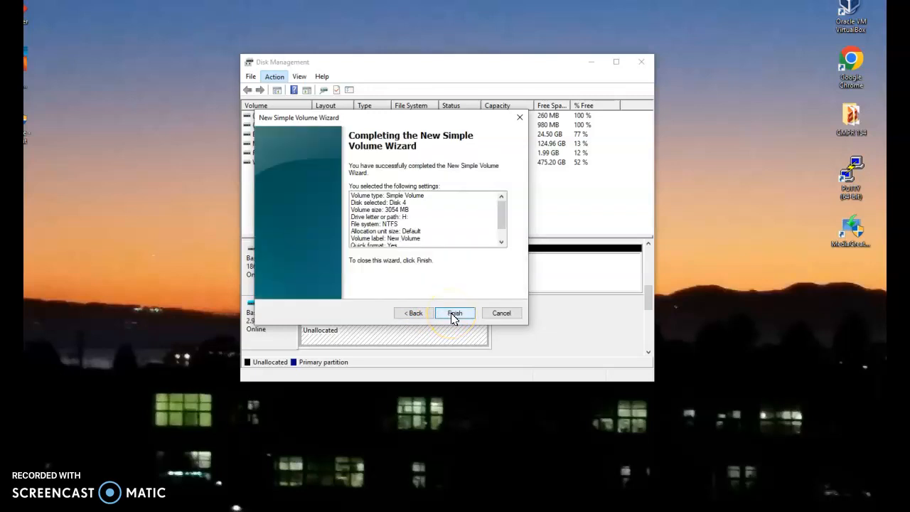
left_click(454, 313)
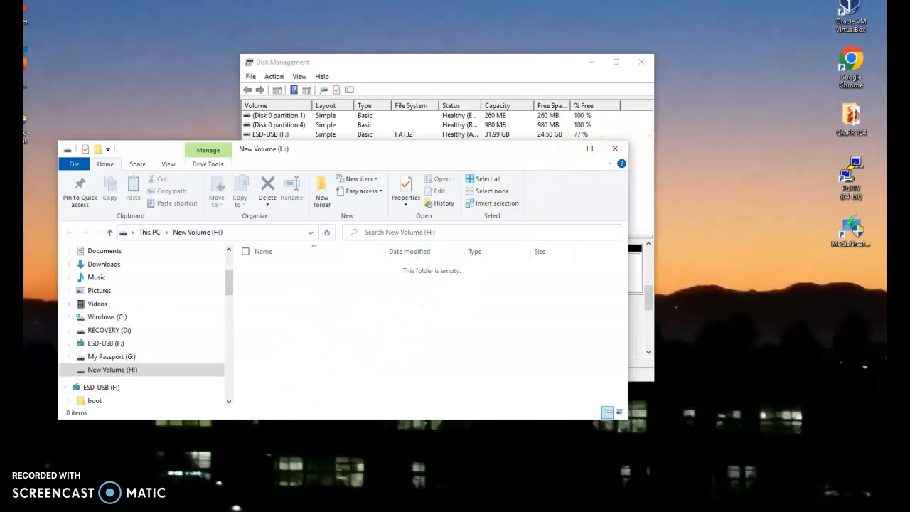
Step: Create a 3054 MB simple volume in Disk 2's unallocated space with drive letter I, quick-formatted as NTFS and labelled New Volume
right_click(325, 273)
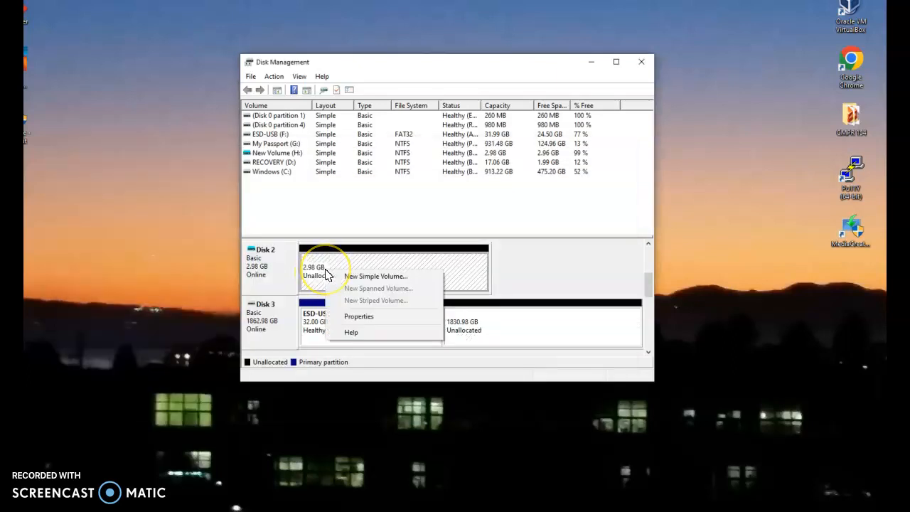
left_click(359, 280)
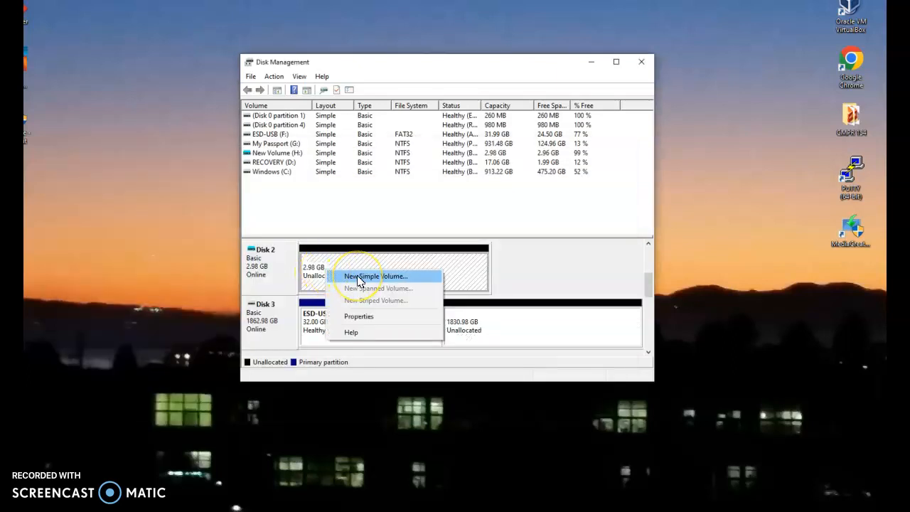
left_click(456, 313)
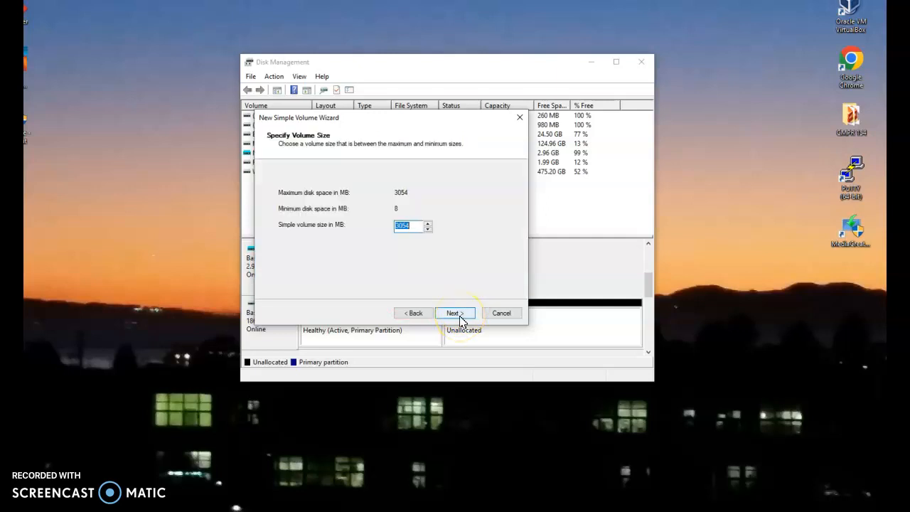
left_click(459, 318)
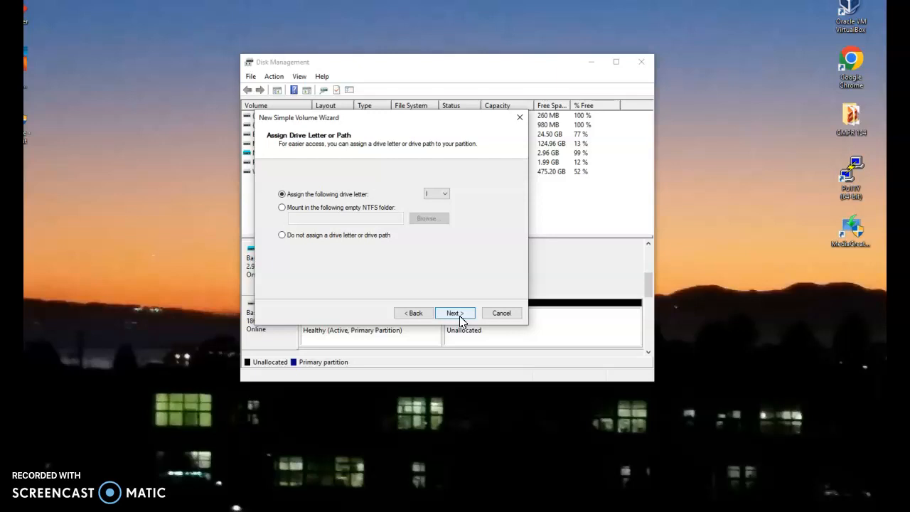
left_click(459, 317)
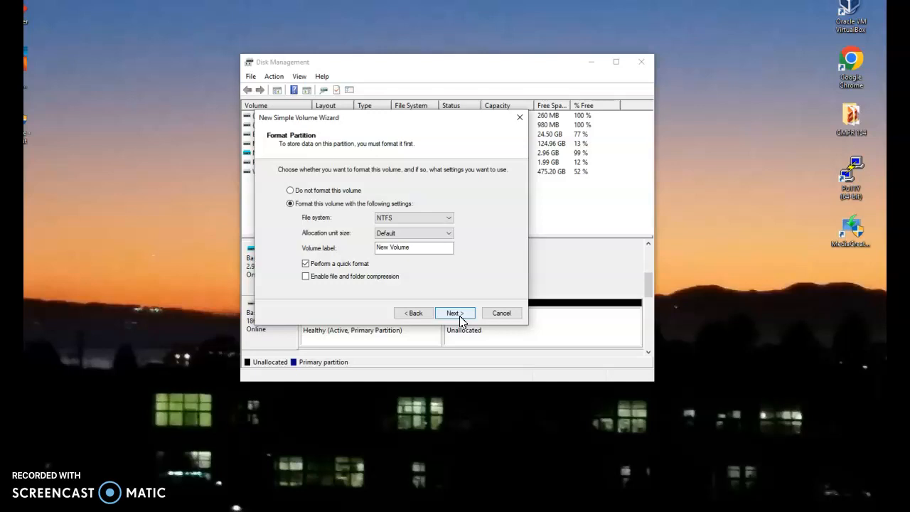
left_click(459, 317)
left_click(455, 314)
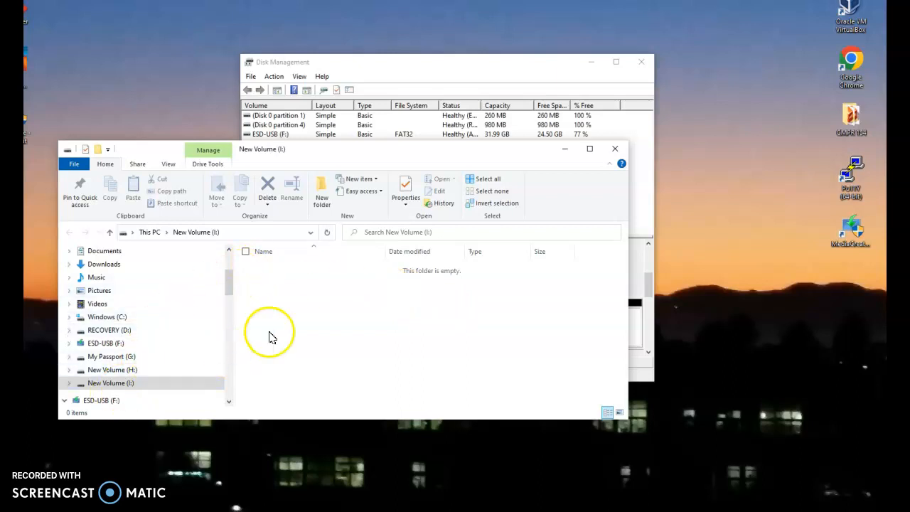
Step: Close the New Volume (I:) File Explorer window and check Disk 4 and Disk 5 in the disk list
left_click(614, 150)
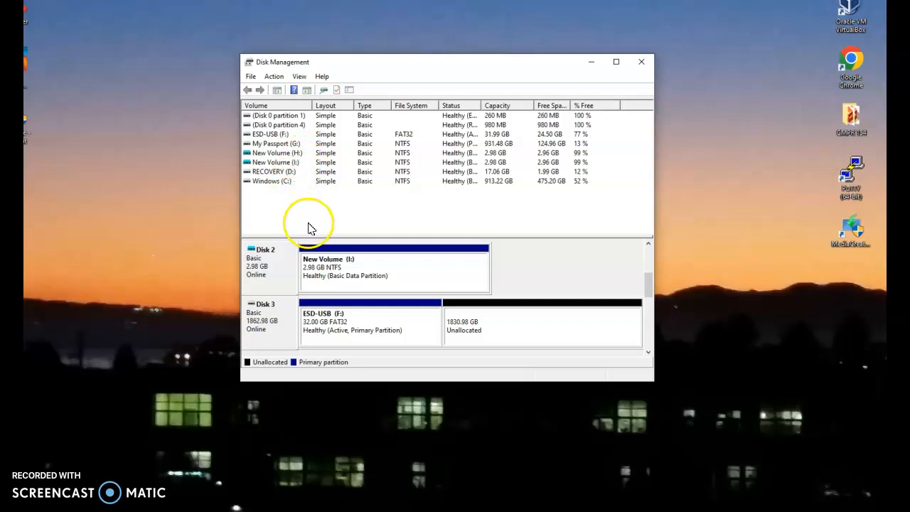
left_click(649, 352)
left_click(649, 351)
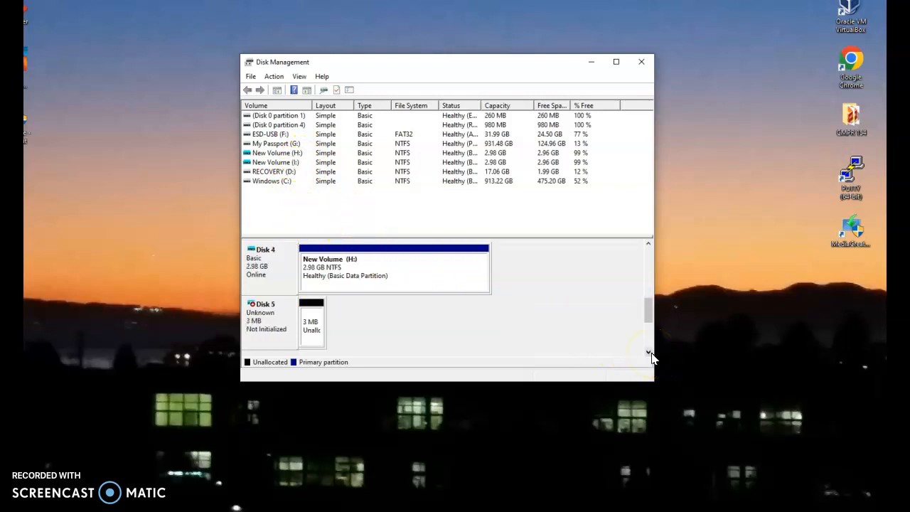